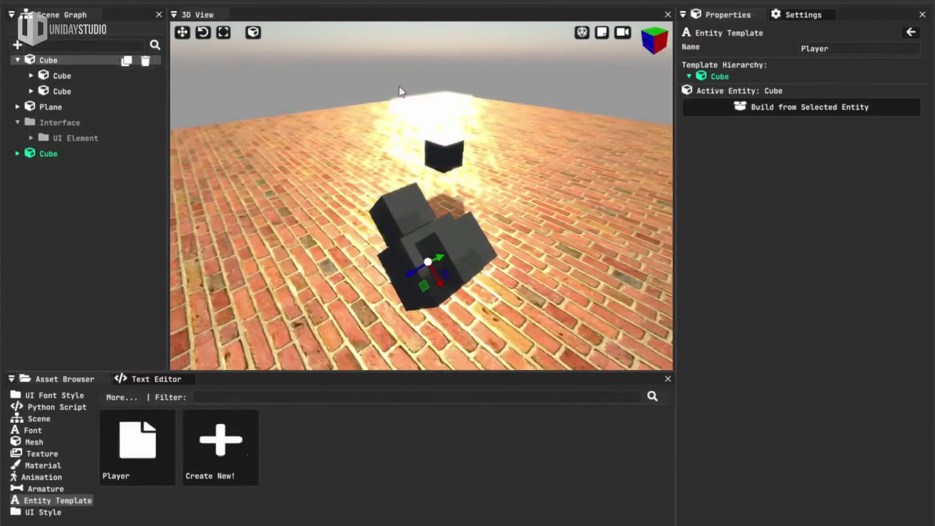
# Step: Rebuild the Player entity template from the selected Cube entity and expand the template hierarchy's root Cube
pyautogui.click(783, 116)
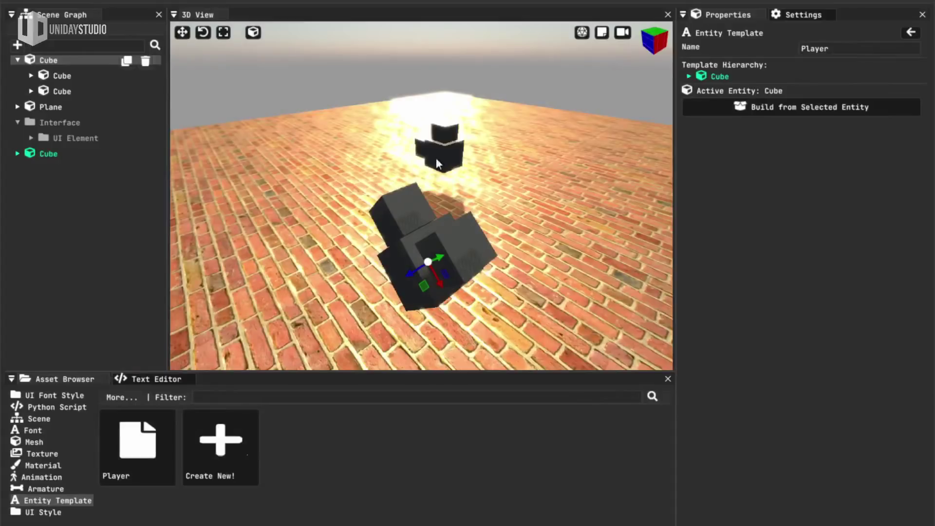
pyautogui.click(689, 76)
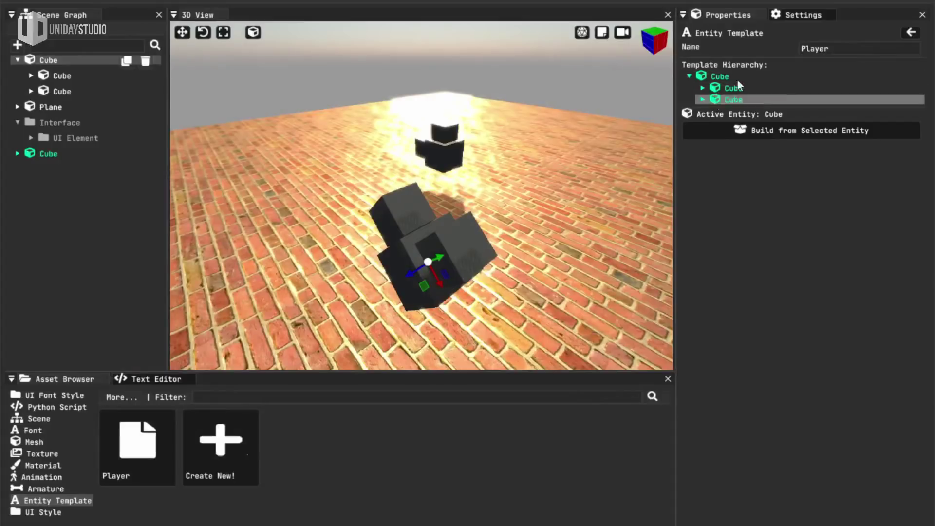
# Step: Select the Cube instance that uses the Player template in the 3D view and rotate it about its vertical axis
pyautogui.press('w')
pyautogui.moveTo(422, 235); pyautogui.dragTo(464, 235, button='right')
pyautogui.click(472, 223)
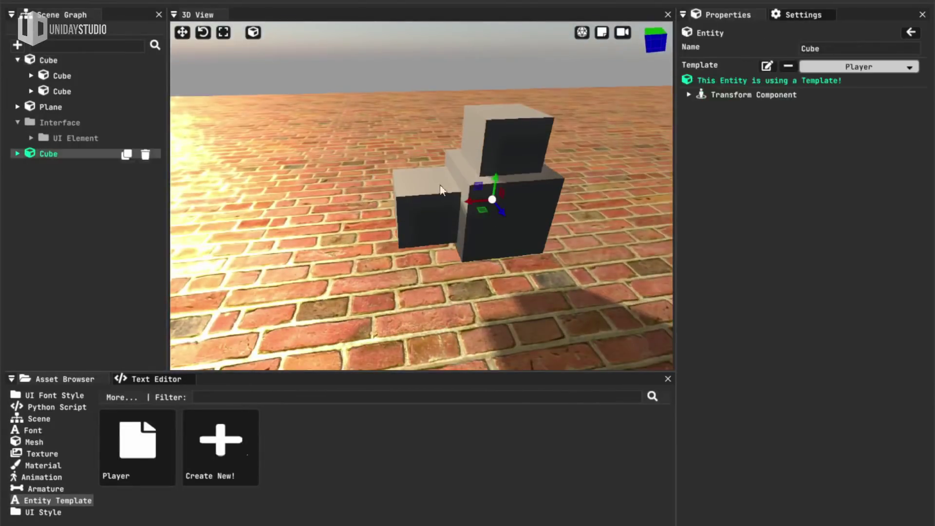
pyautogui.press('a')
pyautogui.moveTo(440, 185); pyautogui.dragTo(601, 167, button='right')
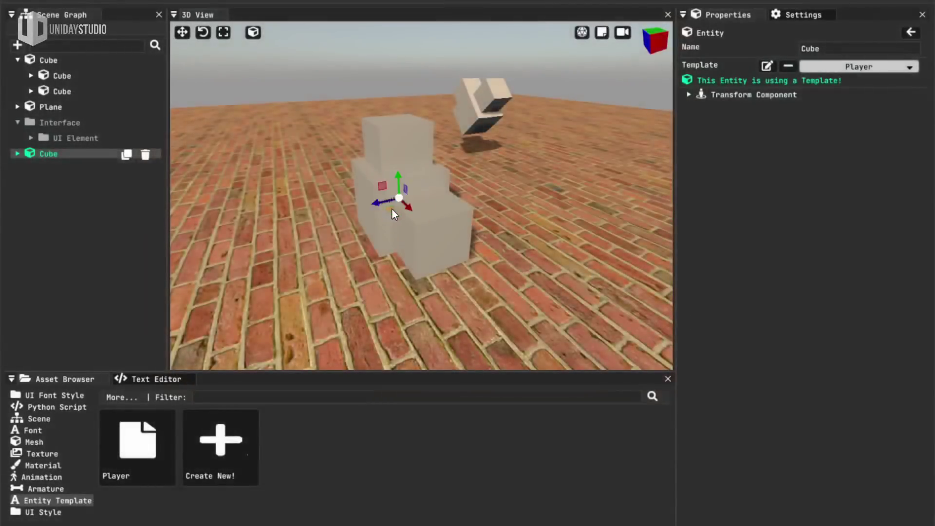
pyautogui.press('r')
pyautogui.moveTo(396, 210); pyautogui.dragTo(399, 210)
pyautogui.click(410, 214)
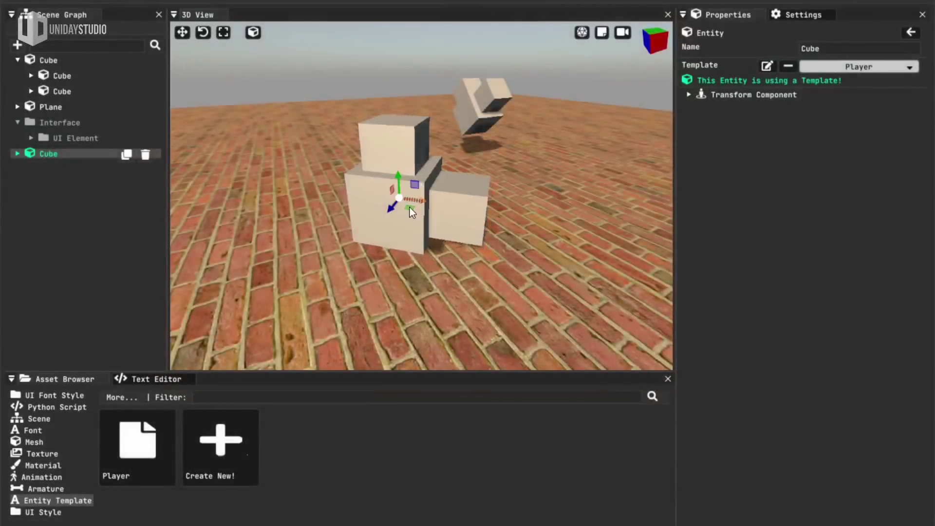
# Step: Duplicate the Player template instance and rotate the copies, arranging three instances on the brick floor
pyautogui.hotkey('shift', 'd')
pyautogui.press('r')
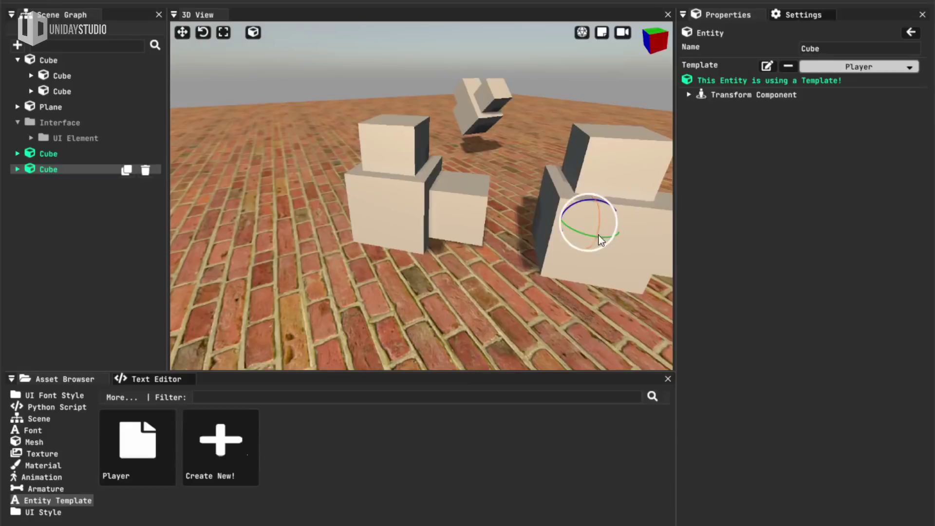
pyautogui.moveTo(578, 230); pyautogui.dragTo(640, 216)
pyautogui.press('s')
pyautogui.moveTo(641, 217); pyautogui.dragTo(418, 205, button='right')
pyautogui.press('g')
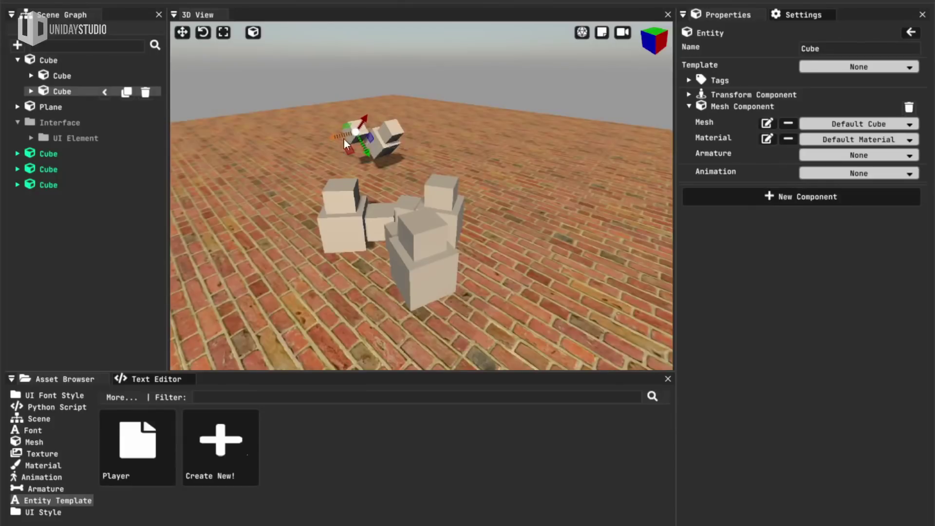
# Step: Move the second child cube of the non-template Cube entity and duplicate it within the same parent
pyautogui.moveTo(332, 136); pyautogui.dragTo(390, 110)
pyautogui.hotkey('ctrl', 'd')
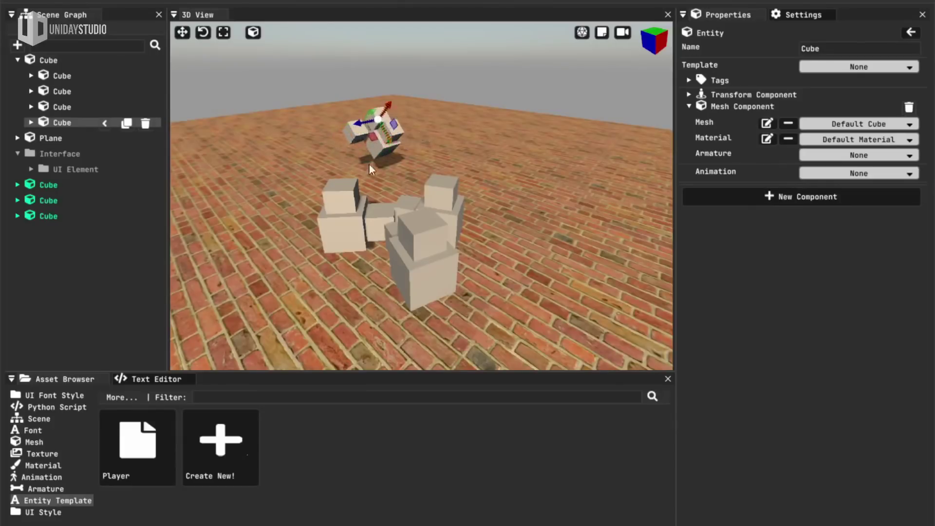
pyautogui.moveTo(369, 164); pyautogui.dragTo(405, 117, button='right')
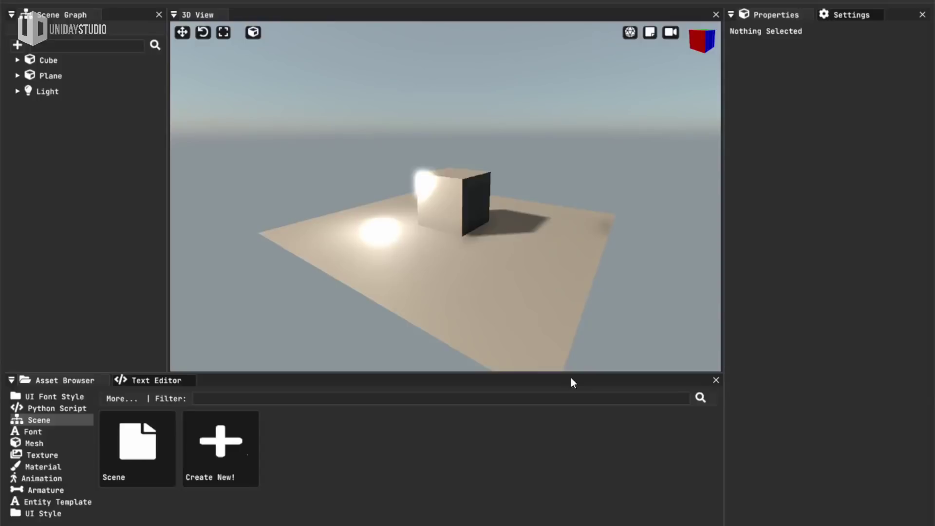
# Step: Examine the cube and plane in the 3D view from several sides and distances
pyautogui.moveTo(589, 376); pyautogui.dragTo(609, 376)
pyautogui.moveTo(455, 213); pyautogui.dragTo(229, 193, button='right')
pyautogui.press('w')
pyautogui.press('s')
pyautogui.press('d')
pyautogui.press('d')
pyautogui.press('a')
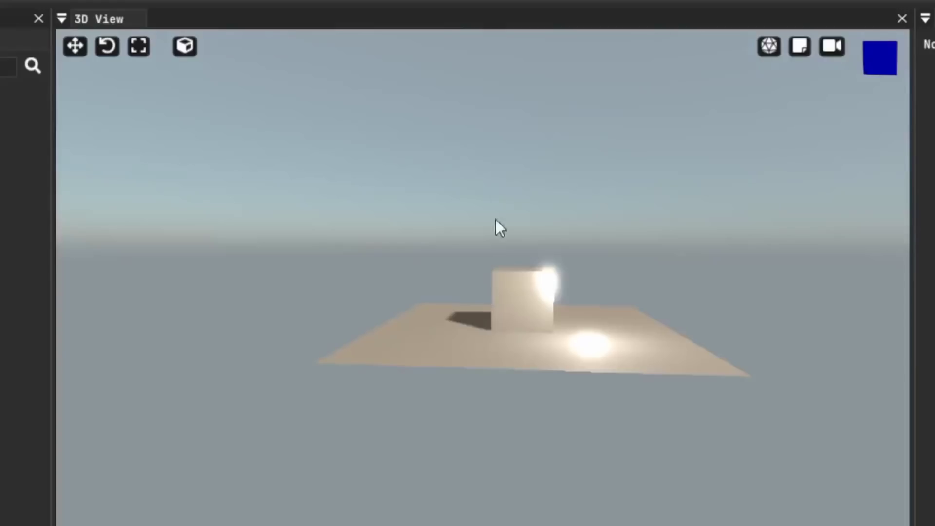
pyautogui.moveTo(497, 225); pyautogui.dragTo(484, 294, button='right')
pyautogui.press('d')
pyautogui.press('s')
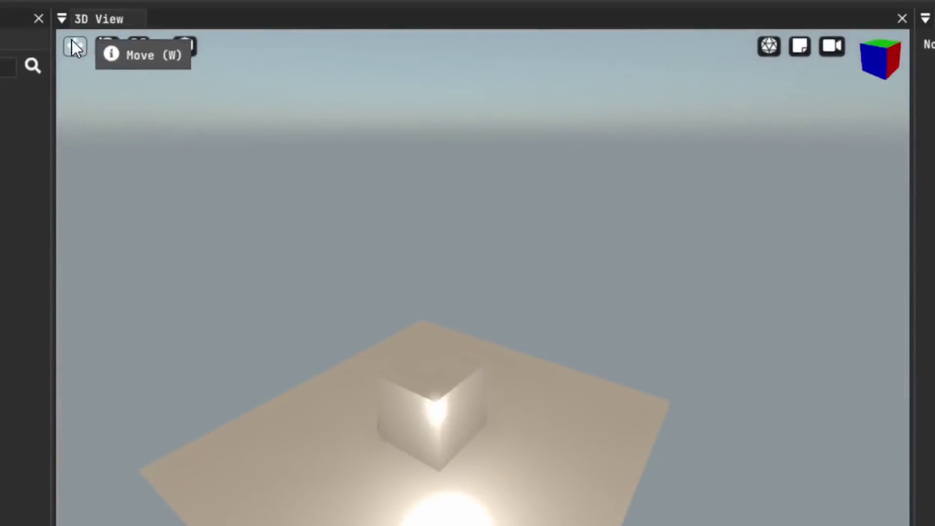
pyautogui.moveTo(874, 57)
pyautogui.mouseDown()
pyautogui.moveTo(896, 61)
pyautogui.moveTo(837, 93)
pyautogui.moveTo(870, 55)
pyautogui.moveTo(865, 47)
pyautogui.mouseUp()
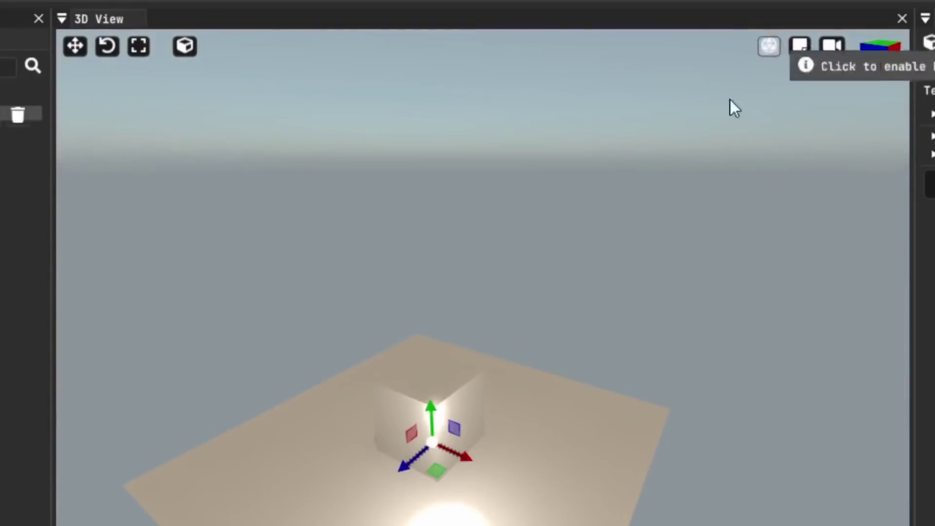
# Step: Select the cube and tilt it above the plane, using the Move, Rotate and Scale gizmo modes
pyautogui.click(427, 392)
pyautogui.moveTo(581, 409); pyautogui.dragTo(472, 288, button='right')
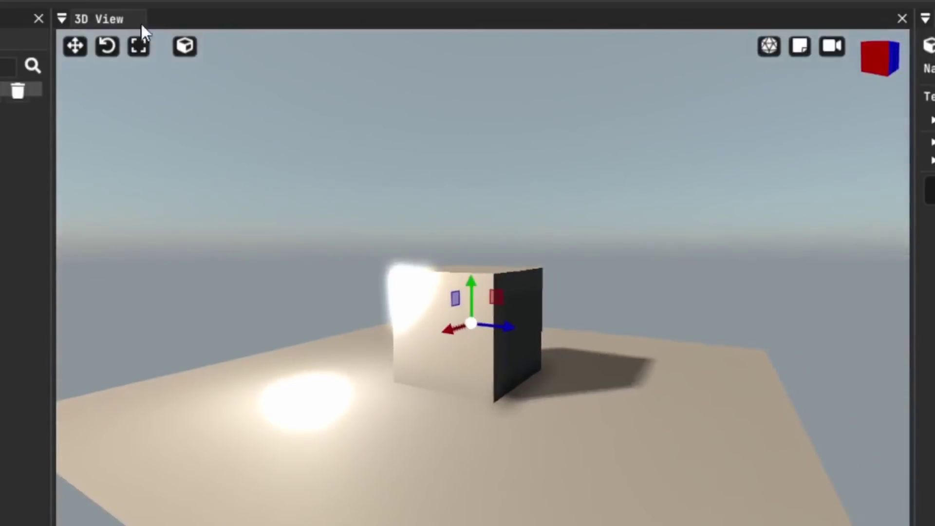
pyautogui.click(106, 46)
pyautogui.click(80, 43)
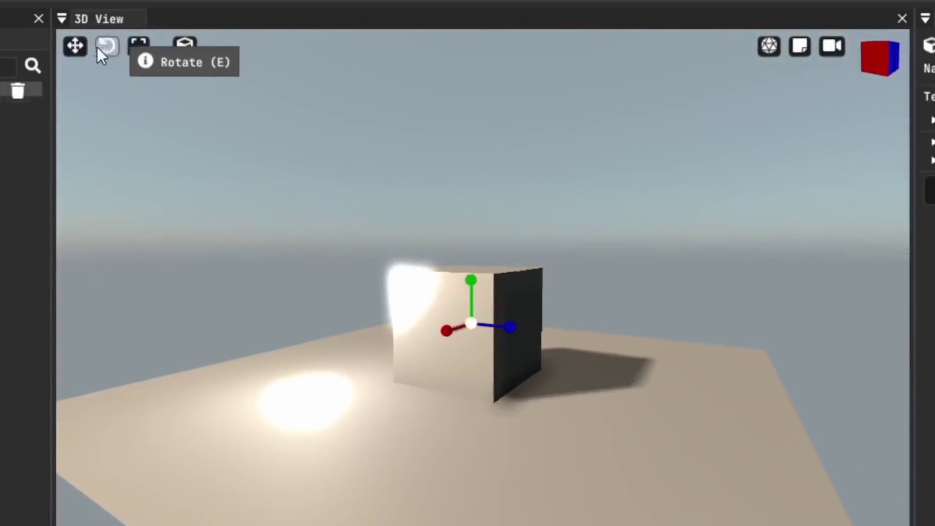
pyautogui.click(105, 46)
pyautogui.click(132, 47)
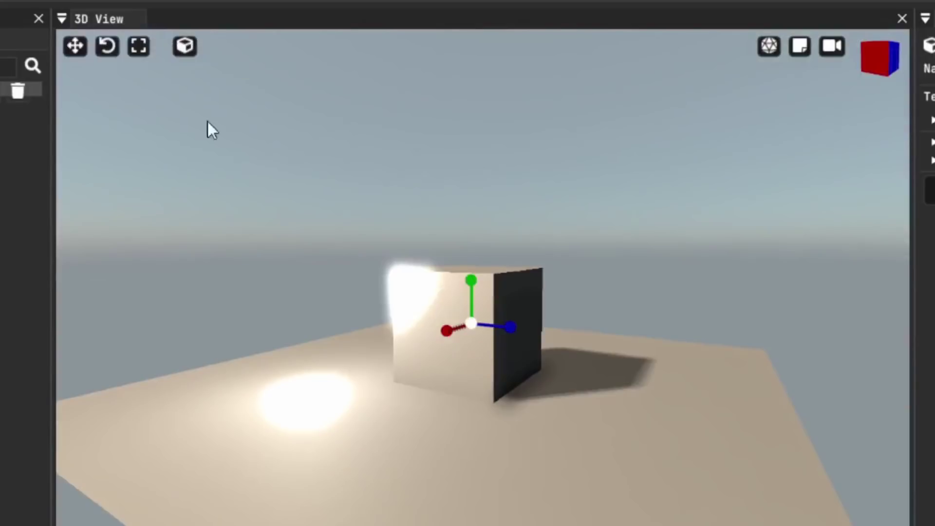
pyautogui.press('e')
pyautogui.moveTo(455, 297); pyautogui.dragTo(471, 278)
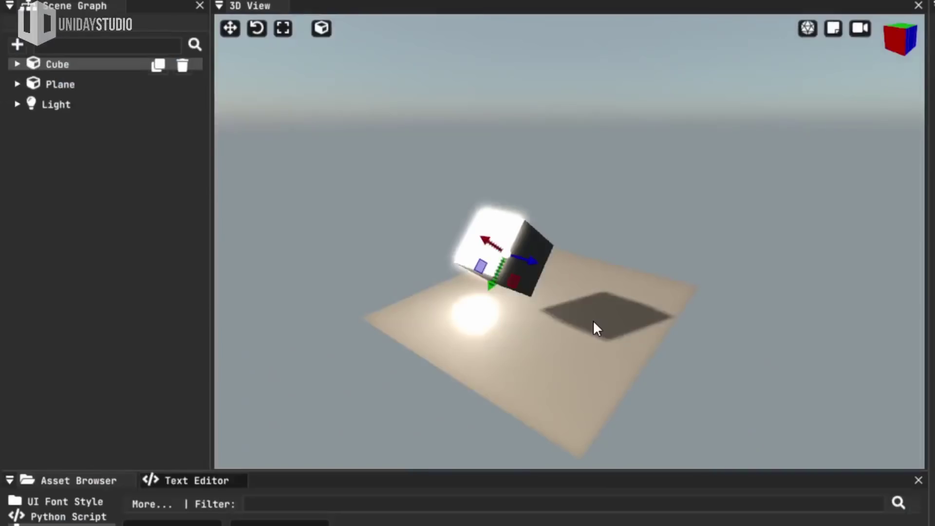
# Step: Open the list of new entity types over the viewport and look through it down to the Advanced entries
pyautogui.rightClick(590, 322)
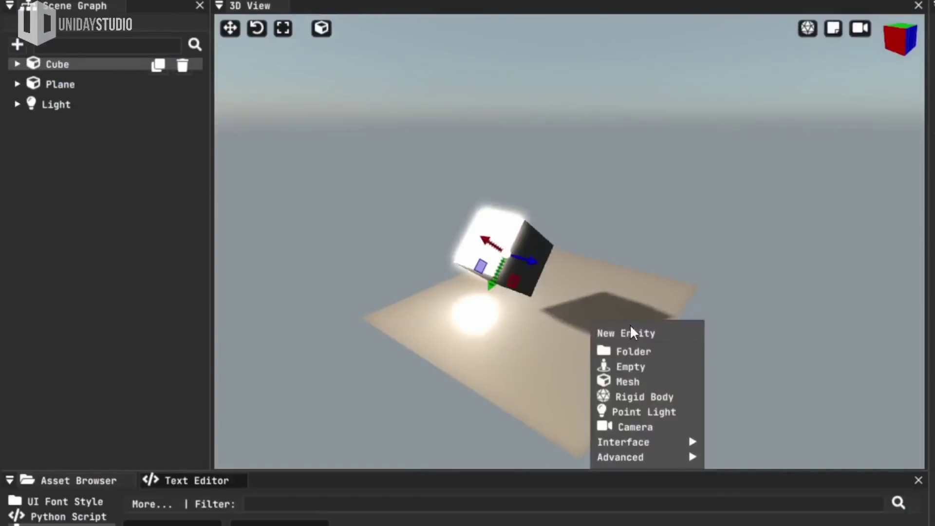
pyautogui.moveTo(630, 327); pyautogui.dragTo(629, 295)
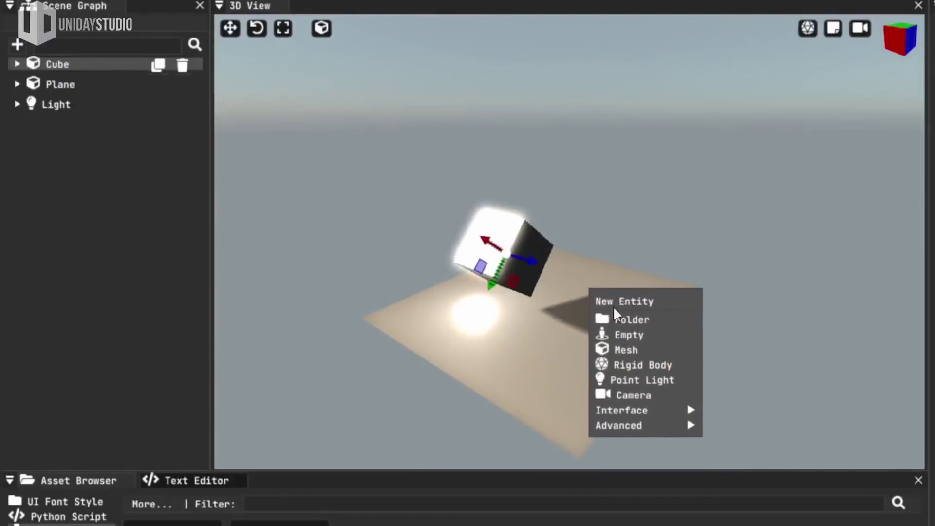
pyautogui.moveTo(652, 428)
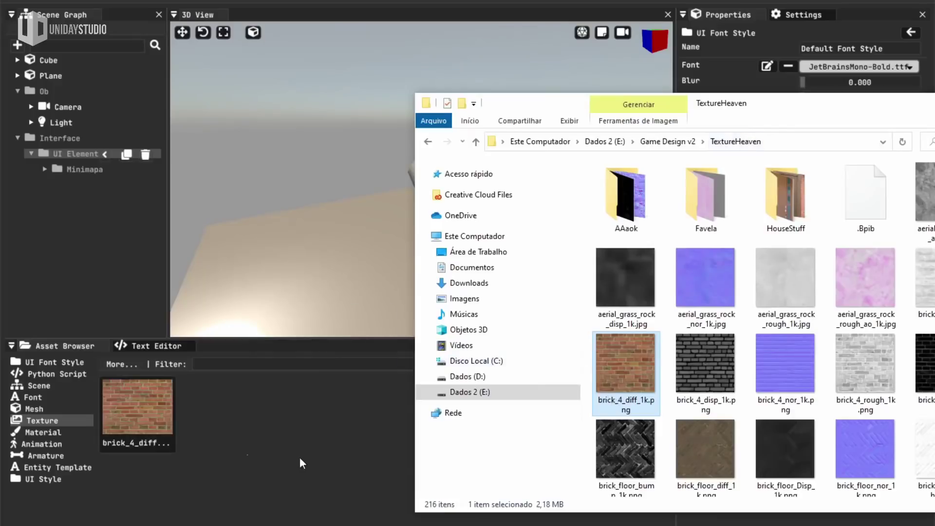
# Step: Select the plane in the 3D view and create a new material named Ground
pyautogui.click(172, 410)
pyautogui.click(394, 260)
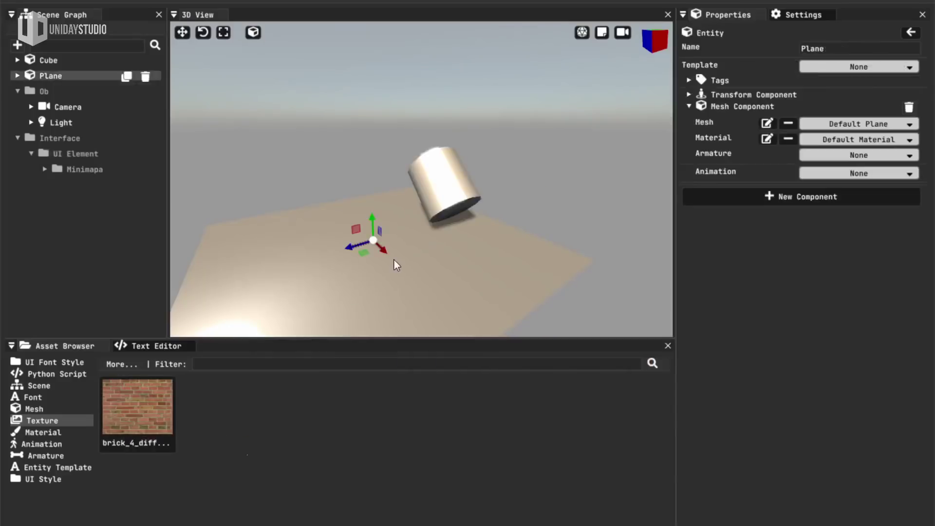
pyautogui.moveTo(368, 234); pyautogui.dragTo(317, 258, button='right')
pyautogui.click(57, 432)
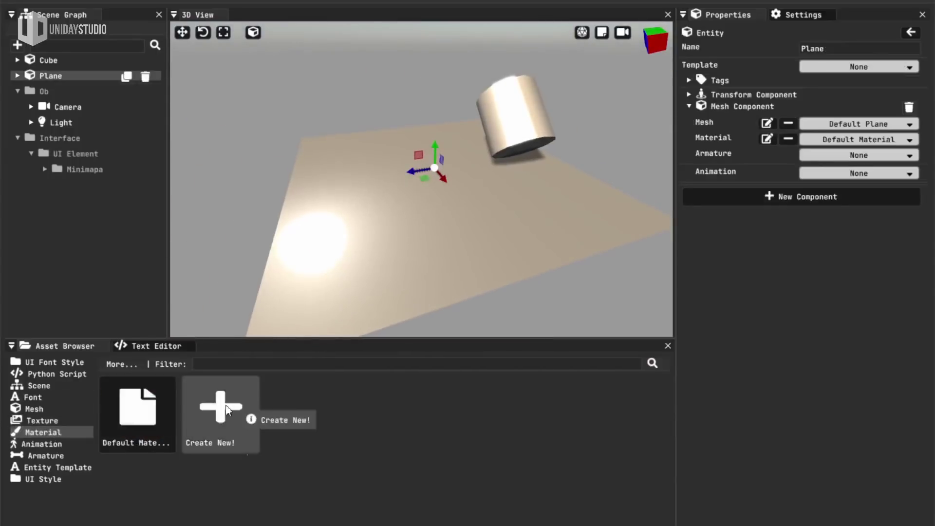
pyautogui.click(224, 412)
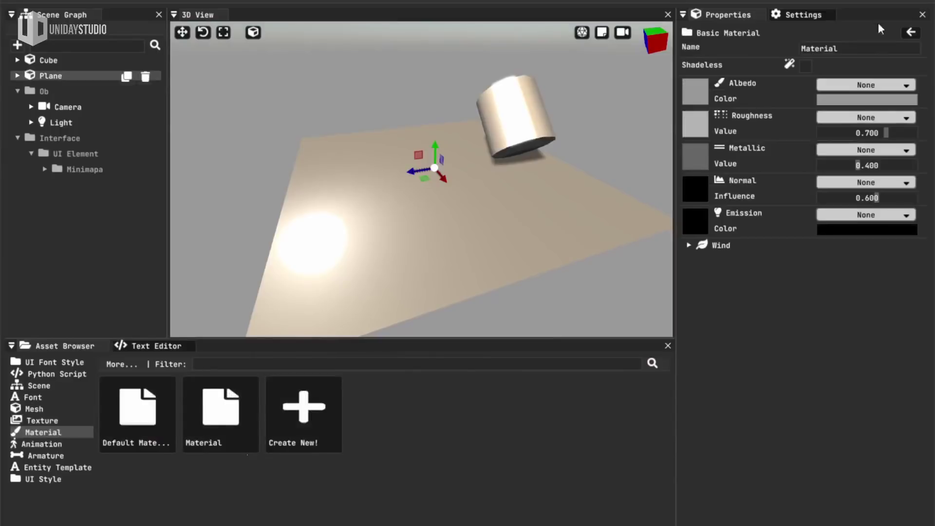
pyautogui.doubleClick(850, 48)
pyautogui.write('Ground')
pyautogui.click(323, 445)
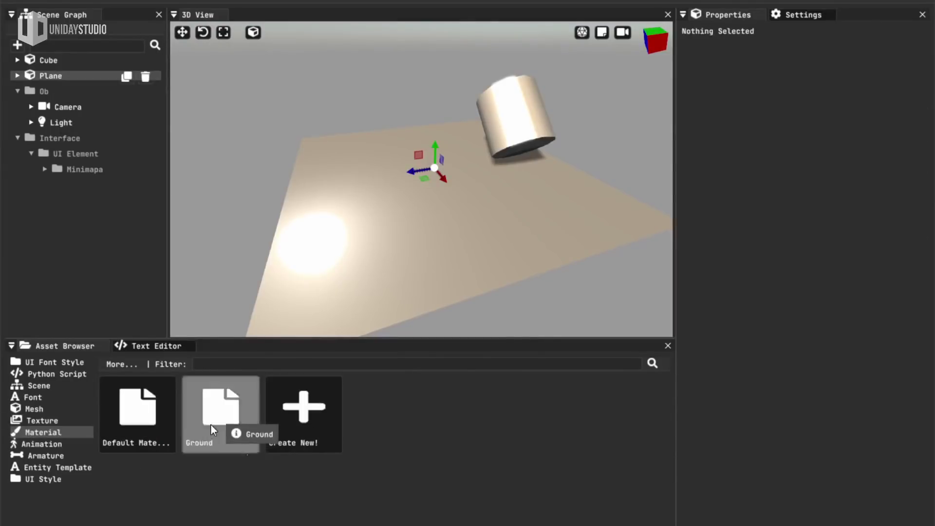
# Step: Assign the brick_4_diff_1k.png texture as the Ground material's albedo and select the Plane entity
pyautogui.click(210, 424)
pyautogui.click(42, 421)
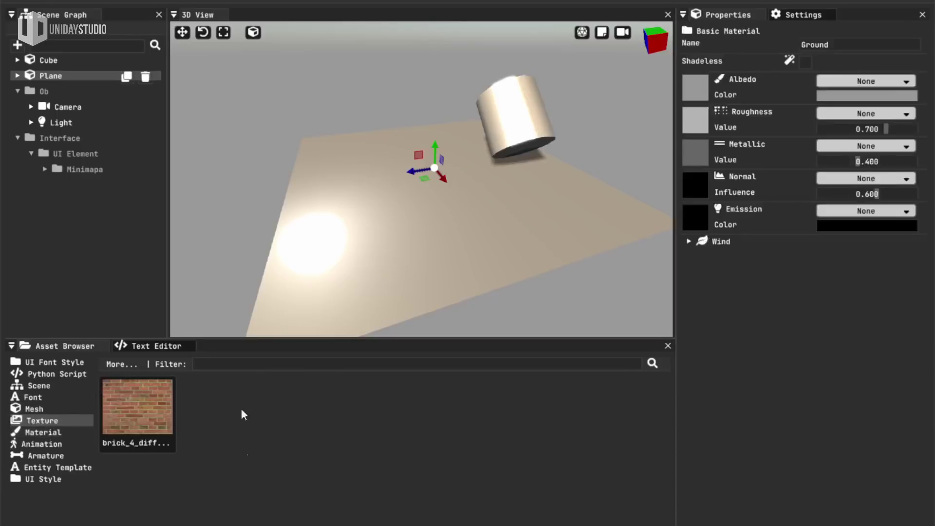
pyautogui.moveTo(131, 413); pyautogui.dragTo(875, 78)
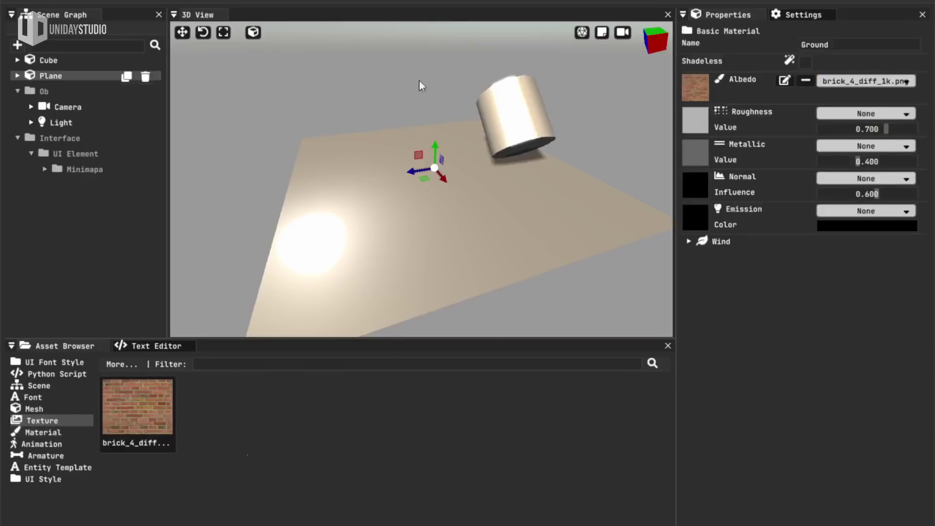
pyautogui.click(49, 76)
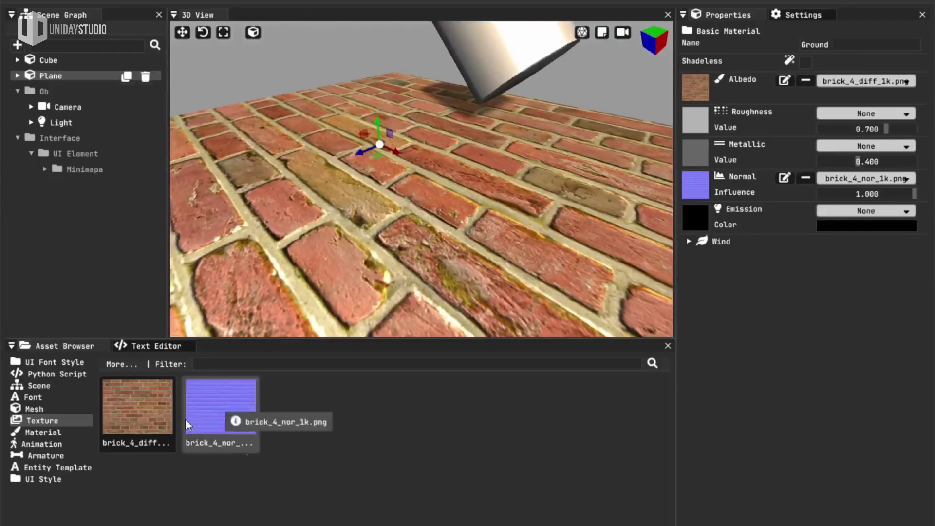
# Step: Set the brick_4_diff_1k.png texture's Min Filter to Linear and choose its Mag Filter
pyautogui.click(145, 402)
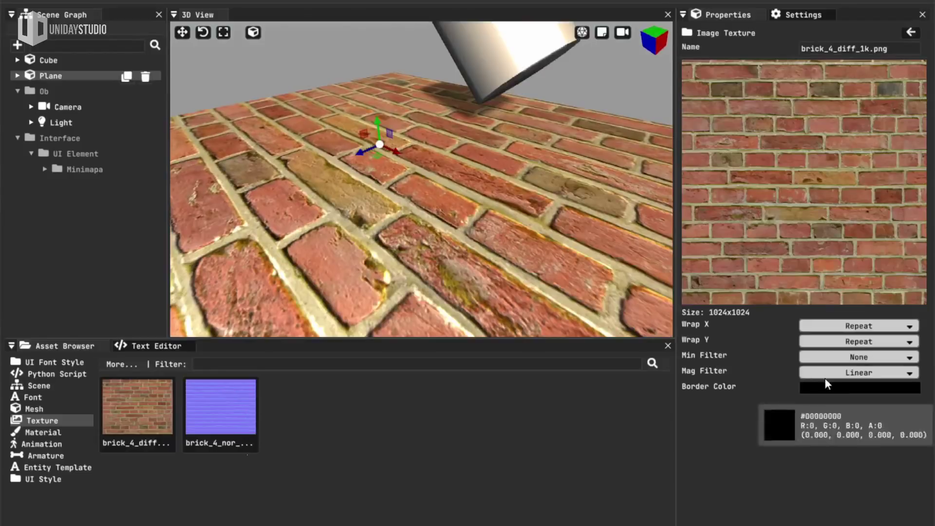
pyautogui.moveTo(883, 399)
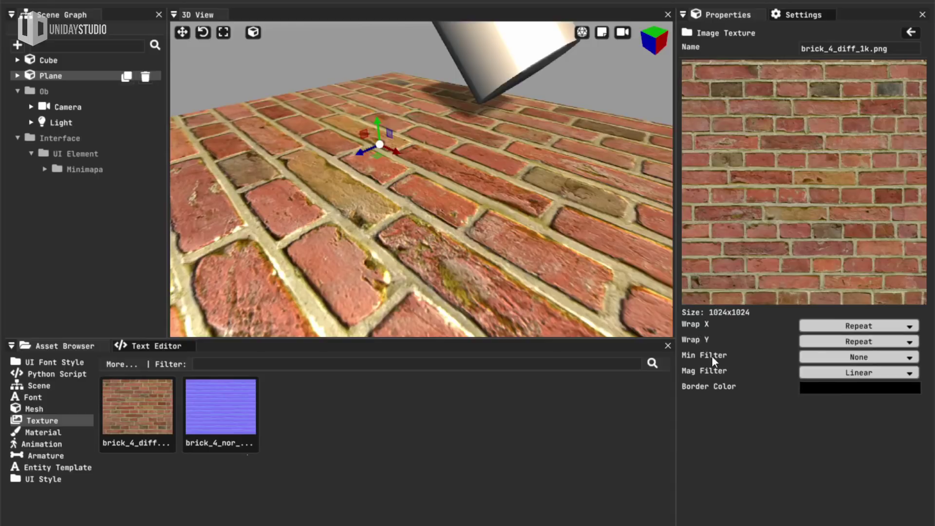
pyautogui.click(882, 355)
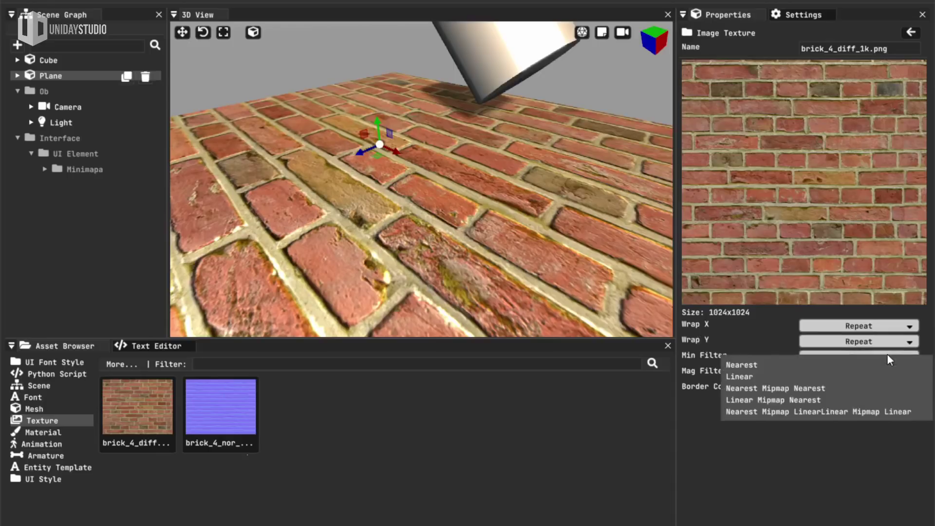
pyautogui.click(751, 377)
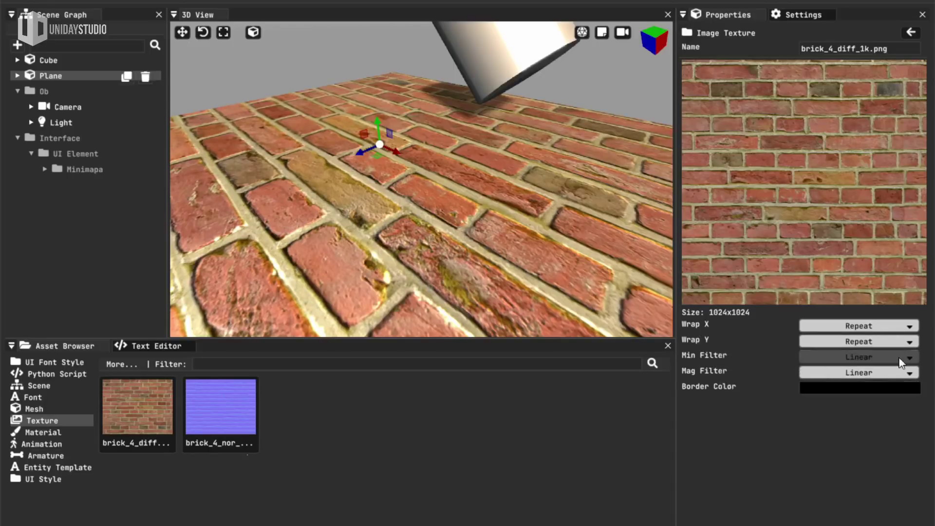
pyautogui.click(877, 372)
pyautogui.click(799, 378)
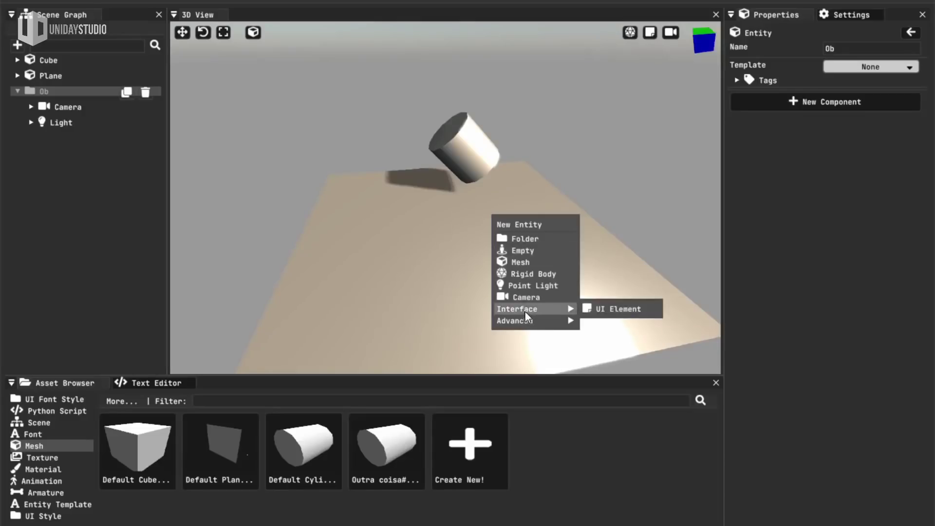
# Step: Add a UI Element entity to the scene and create an Interface folder for it in the scene graph
pyautogui.click(629, 310)
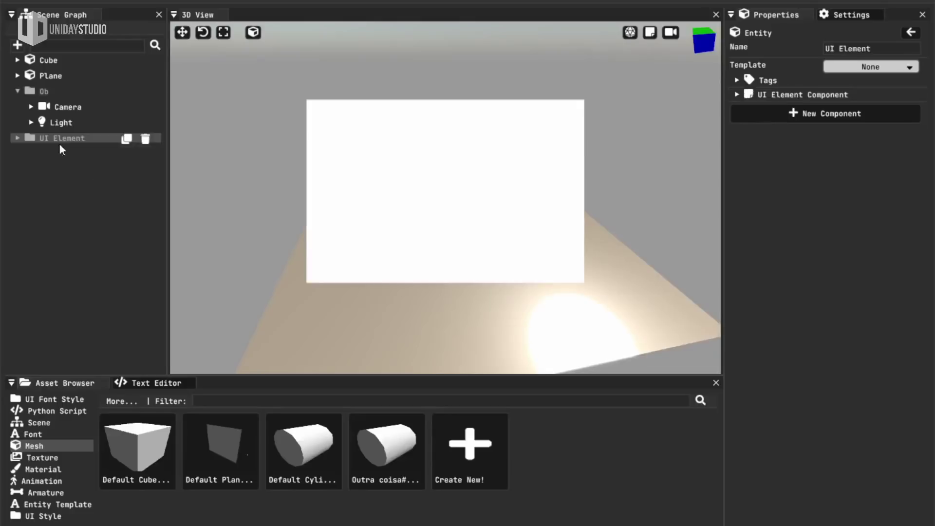
pyautogui.click(17, 138)
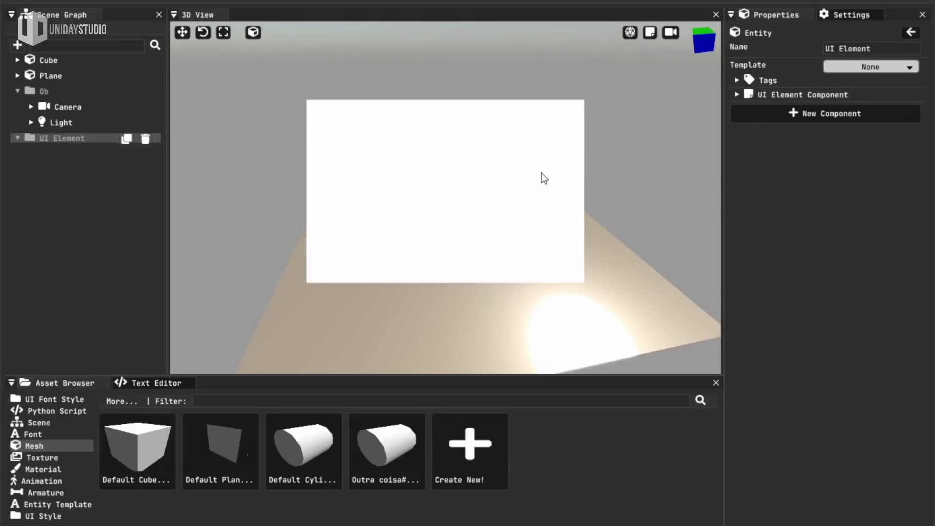
pyautogui.rightClick(61, 196)
pyautogui.click(94, 219)
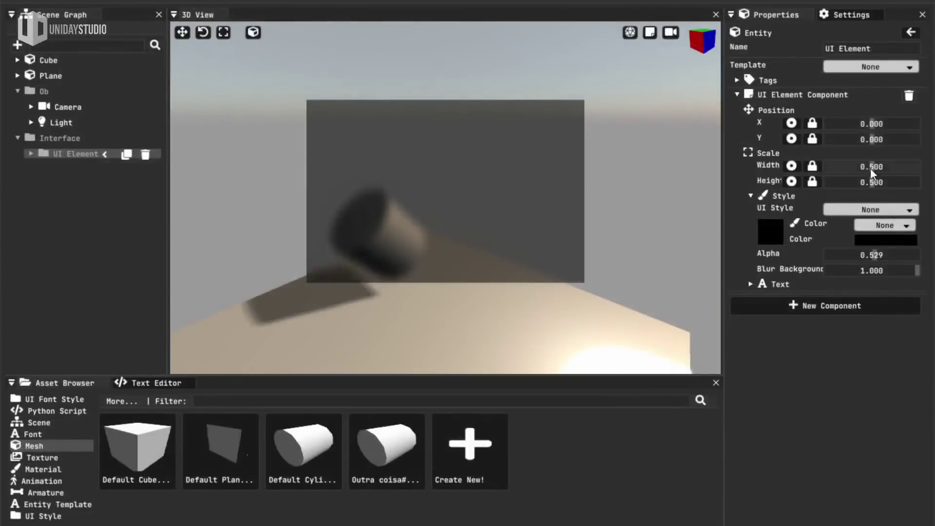
# Step: Set the UI Element's width to 1.000, its height to about 0.164 and its text font size to about 18.679
pyautogui.moveTo(871, 169); pyautogui.dragTo(849, 185)
pyautogui.moveTo(839, 329); pyautogui.dragTo(845, 329)
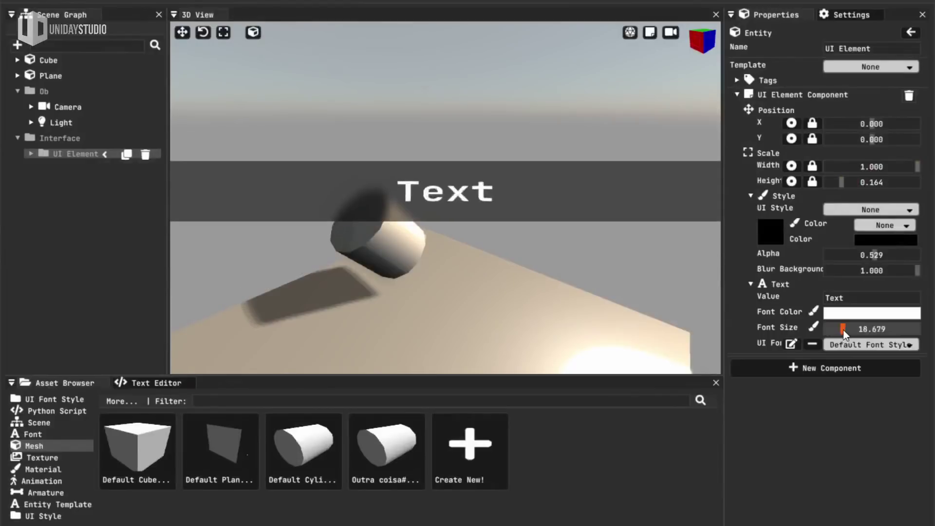
# Step: Set the UI Element's text value to "Game Over!"
pyautogui.click(857, 297)
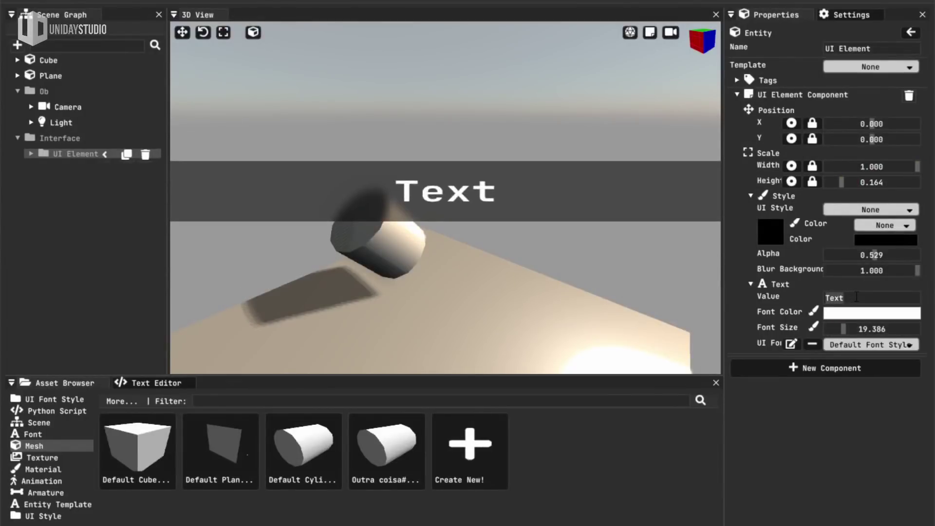
pyautogui.write('Game Over!')
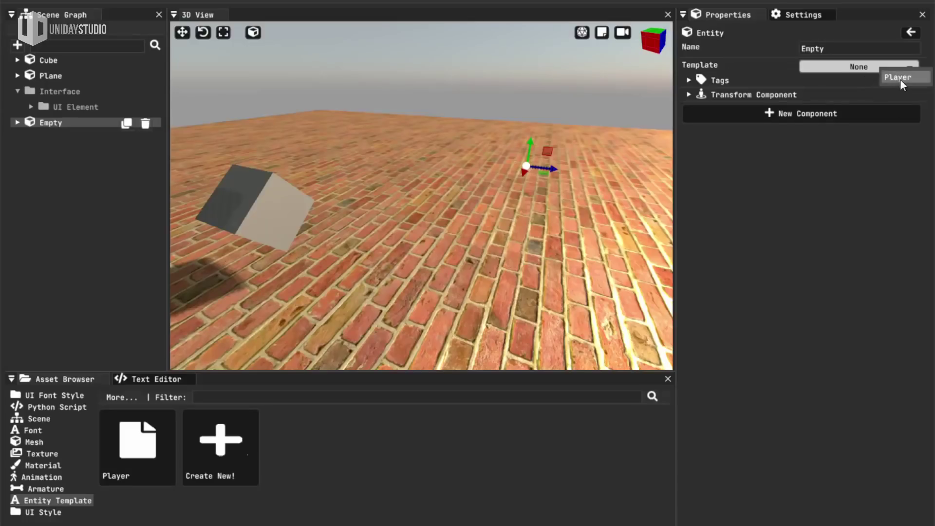
# Step: Apply the Player template to the Empty entity and move the resulting cube across the brick plane
pyautogui.click(900, 79)
pyautogui.moveTo(487, 204)
pyautogui.mouseDown(button='right')
pyautogui.moveTo(487, 180)
pyautogui.moveTo(517, 190)
pyautogui.moveTo(429, 200)
pyautogui.moveTo(493, 192)
pyautogui.mouseUp(button='right')
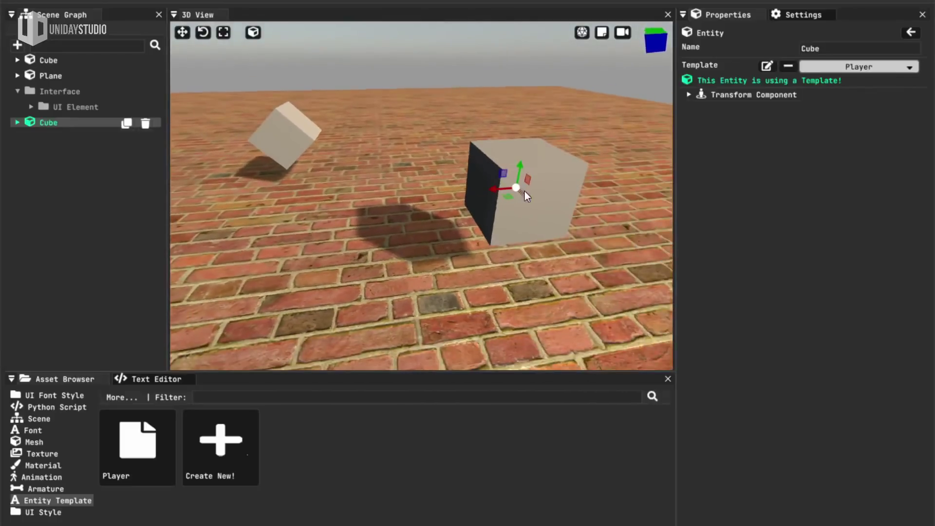
pyautogui.moveTo(524, 198); pyautogui.dragTo(548, 215)
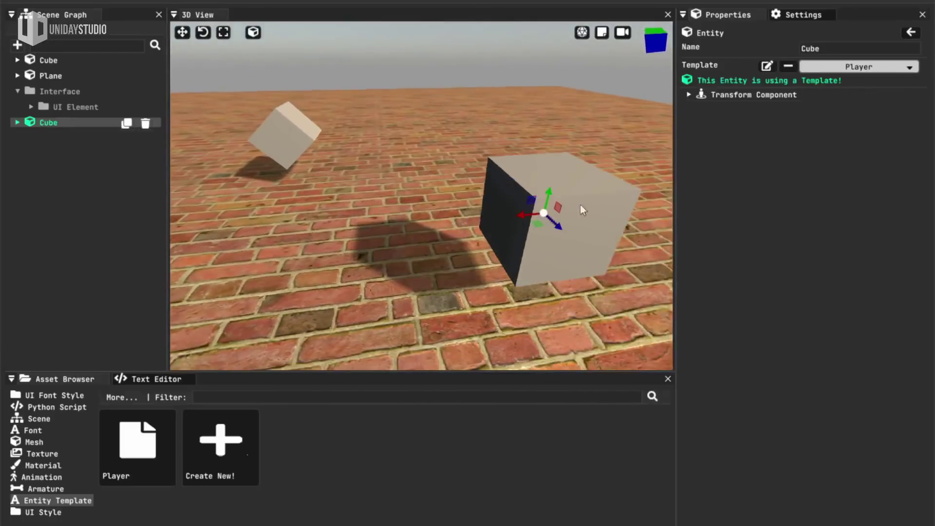
# Step: Select the original non-template cube and expand the Cube hierarchy of the Player template
pyautogui.click(283, 136)
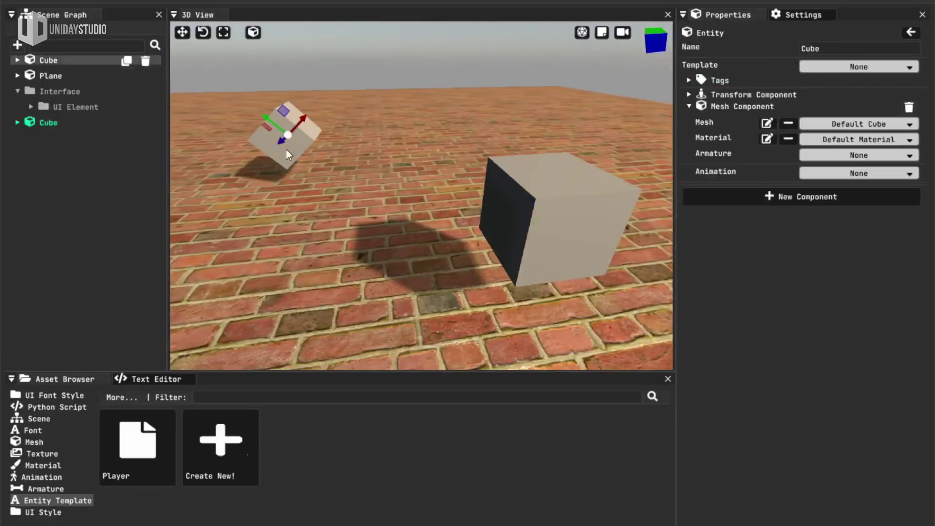
pyautogui.moveTo(286, 149); pyautogui.dragTo(258, 152, button='right')
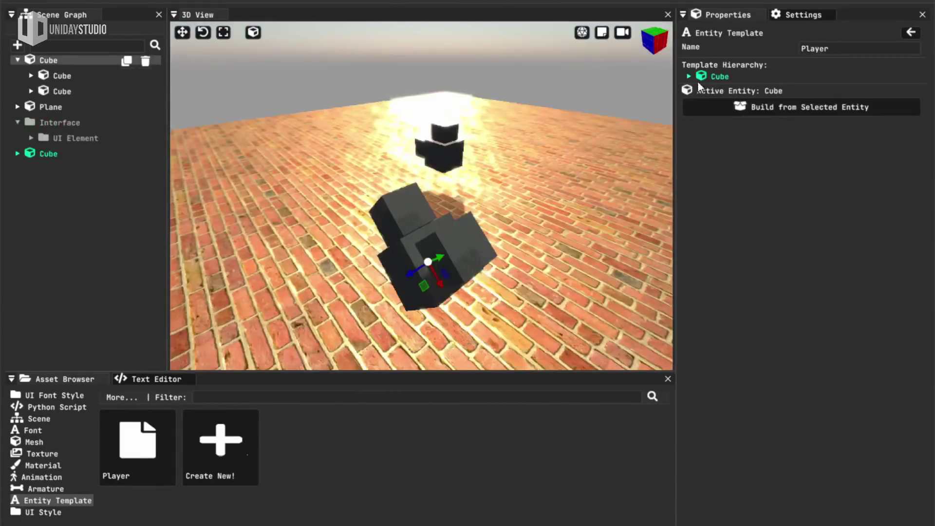
pyautogui.click(689, 76)
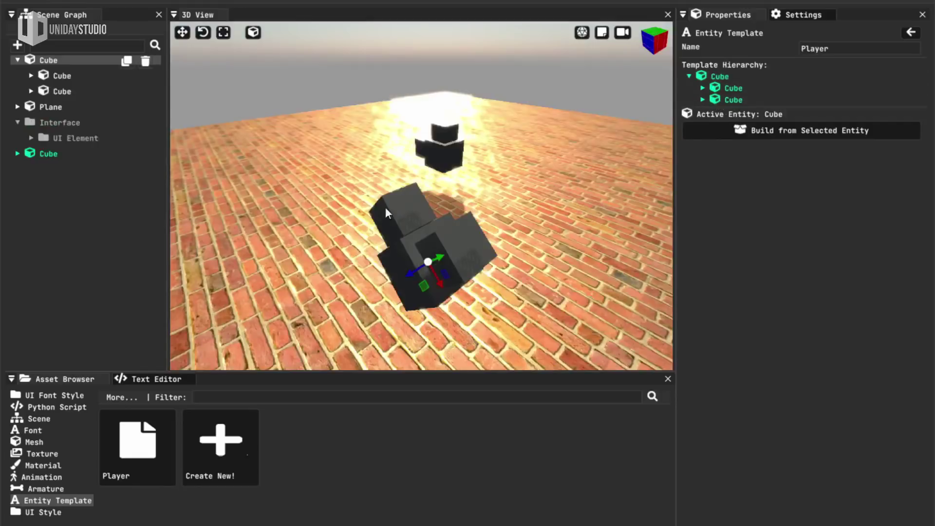
# Step: Select the template-based Cube in the scene and rotate it about its vertical axis
pyautogui.press('w')
pyautogui.moveTo(484, 257)
pyautogui.mouseDown(button='right')
pyautogui.moveTo(482, 210)
pyautogui.moveTo(521, 238)
pyautogui.moveTo(484, 257)
pyautogui.mouseUp(button='right')
pyautogui.click(474, 222)
pyautogui.moveTo(474, 221)
pyautogui.mouseDown(button='right')
pyautogui.moveTo(460, 218)
pyautogui.moveTo(480, 218)
pyautogui.mouseUp(button='right')
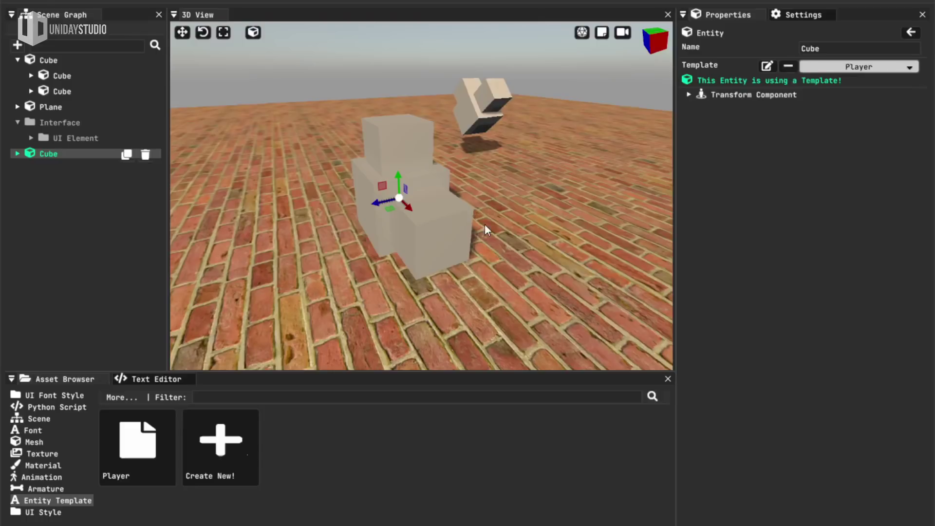
pyautogui.press('r')
pyautogui.click(417, 200)
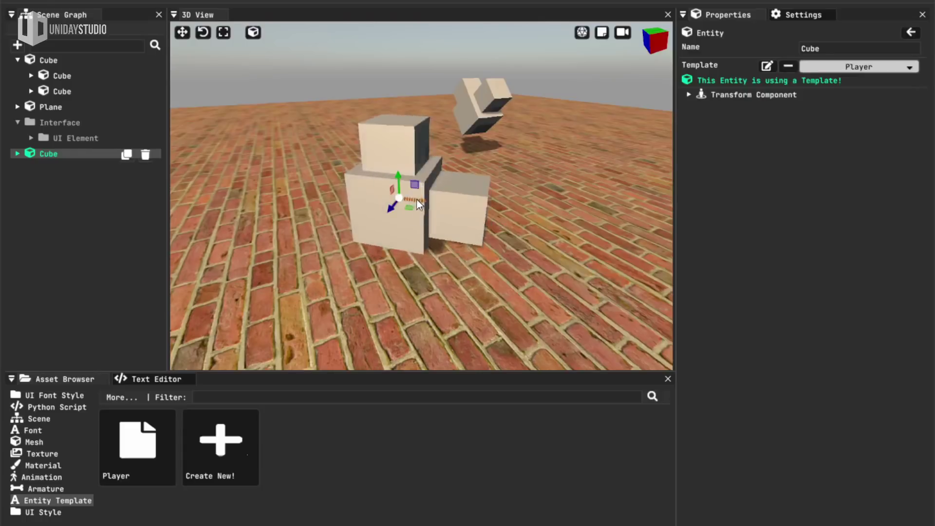
# Step: Duplicate the template-based Cube, move the copy sideways and rotate it to face the first instance
pyautogui.hotkey('ctrl', 'd')
pyautogui.moveTo(410, 207); pyautogui.dragTo(639, 211)
pyautogui.press('r')
pyautogui.moveTo(639, 210); pyautogui.dragTo(667, 204, button='right')
# Step: Duplicate the second template-based Cube, place this copy in front of the other two and rotate it
pyautogui.press('s')
pyautogui.moveTo(446, 214); pyautogui.dragTo(446, 225, button='right')
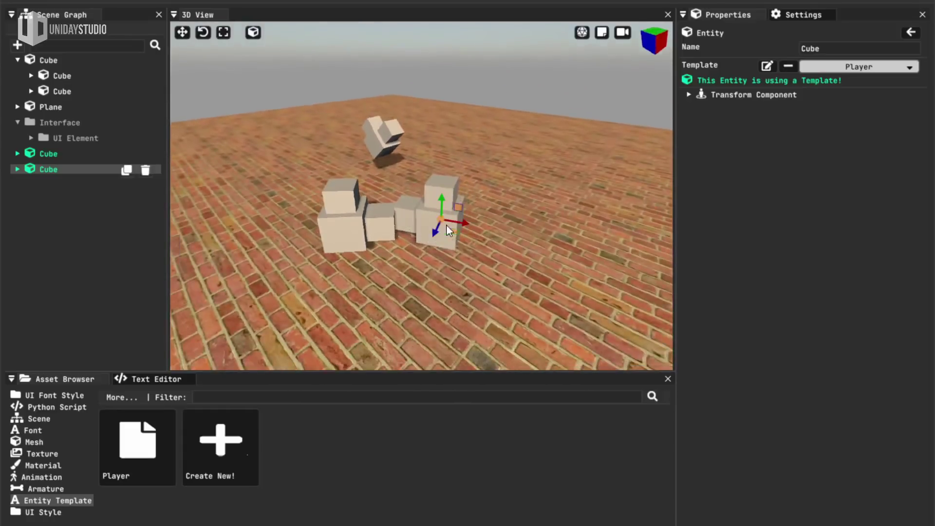
pyautogui.hotkey('ctrl', 'd')
pyautogui.moveTo(456, 233); pyautogui.dragTo(437, 283)
pyautogui.press('r')
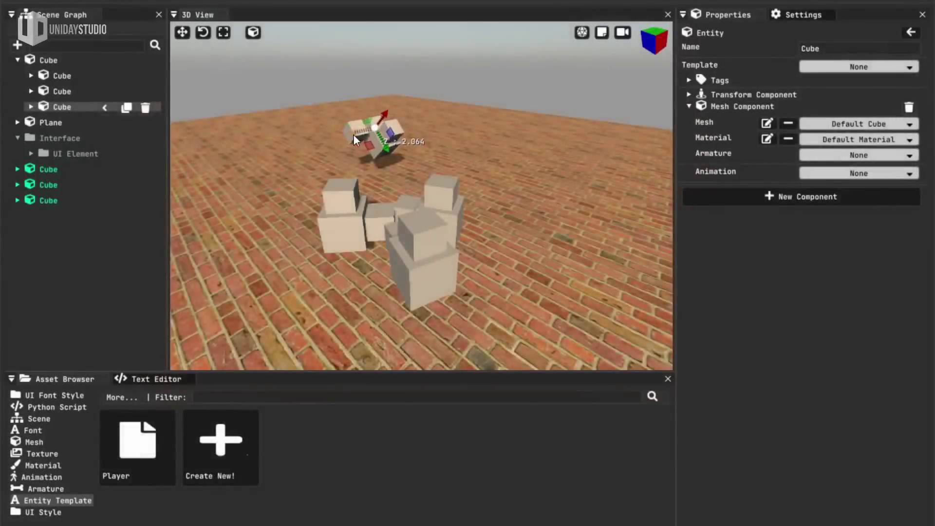
# Step: Duplicate the newest child cube inside the original Cube's hierarchy and adjust the copy's placement on the group
pyautogui.hotkey('ctrl', 'd')
pyautogui.press('r')
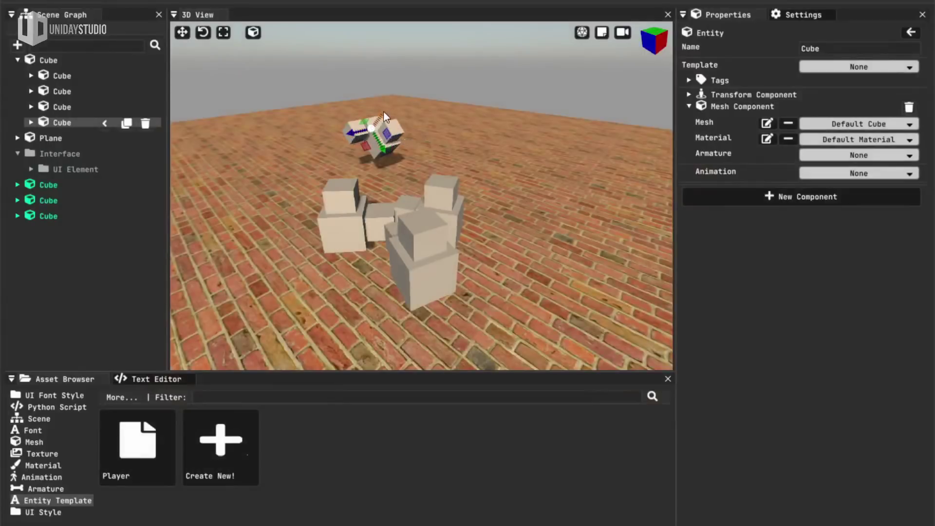
pyautogui.moveTo(395, 105); pyautogui.dragTo(412, 226, button='right')
pyautogui.press('w')
pyautogui.press('r')
pyautogui.moveTo(354, 210); pyautogui.dragTo(344, 213)
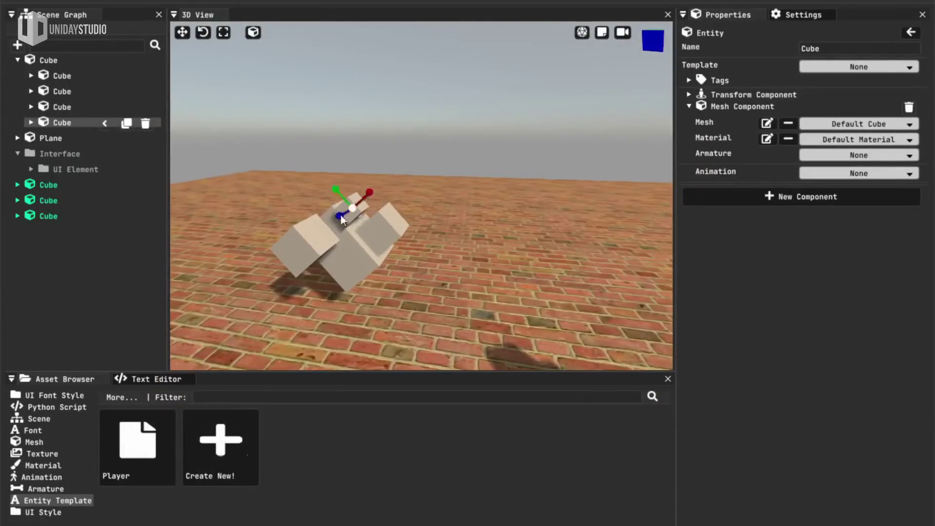
# Step: Stretch the newest child cube into a long block and rotate it on top of the original group
pyautogui.press('e')
pyautogui.press('w')
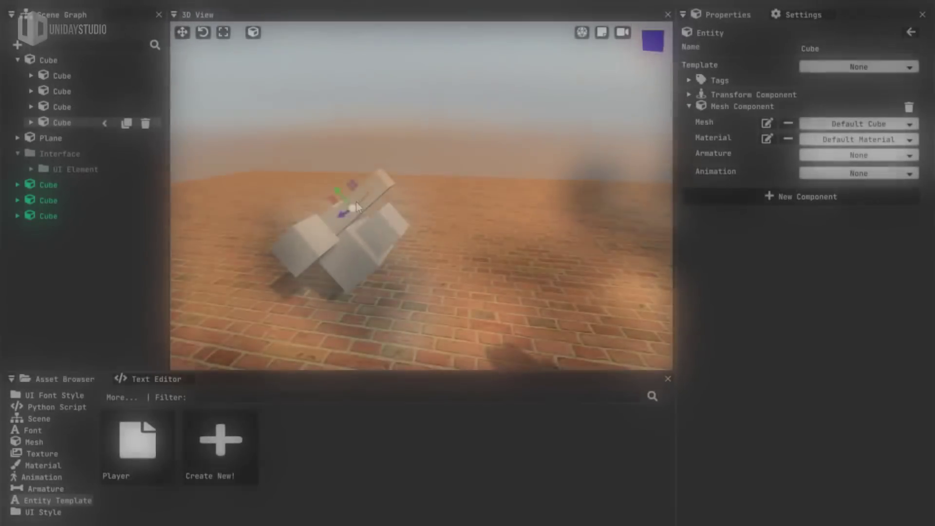
pyautogui.press('r')
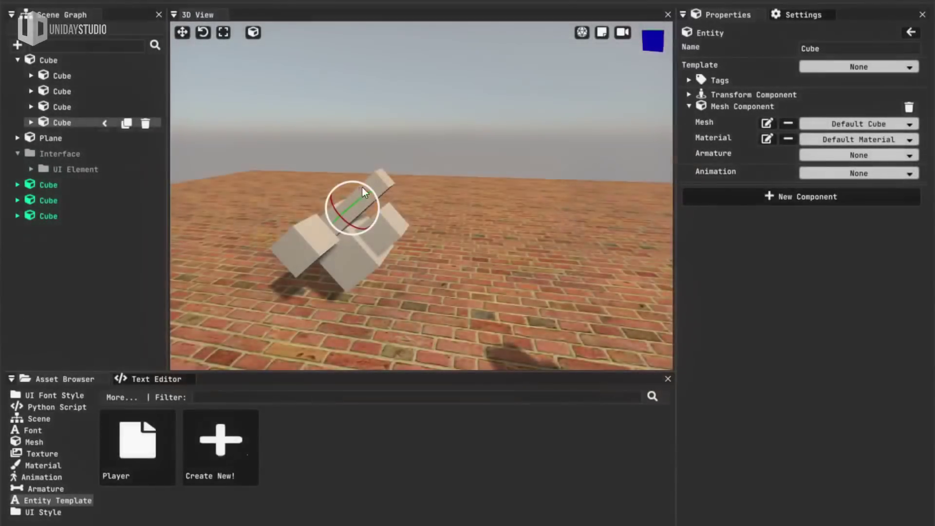
pyautogui.moveTo(361, 187); pyautogui.dragTo(380, 211)
pyautogui.press('g')
# Step: Select the original parent Cube that holds the four child cubes as the source for the Player template
pyautogui.moveTo(353, 248); pyautogui.dragTo(420, 192, button='right')
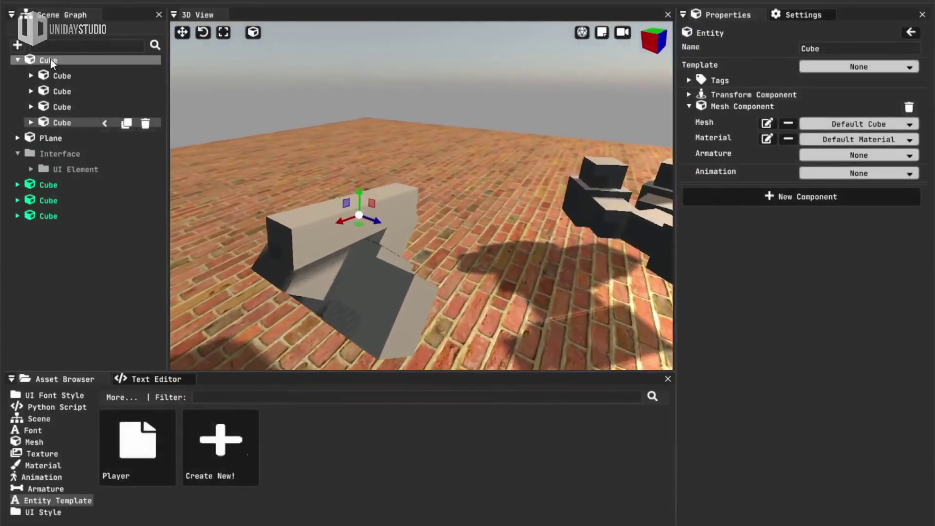
pyautogui.click(50, 62)
pyautogui.moveTo(434, 296); pyautogui.dragTo(457, 221, button='right')
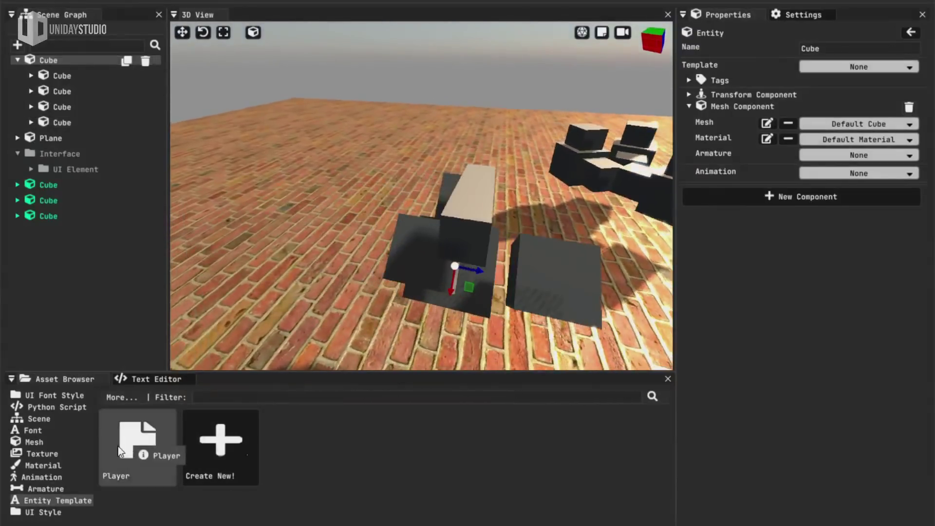